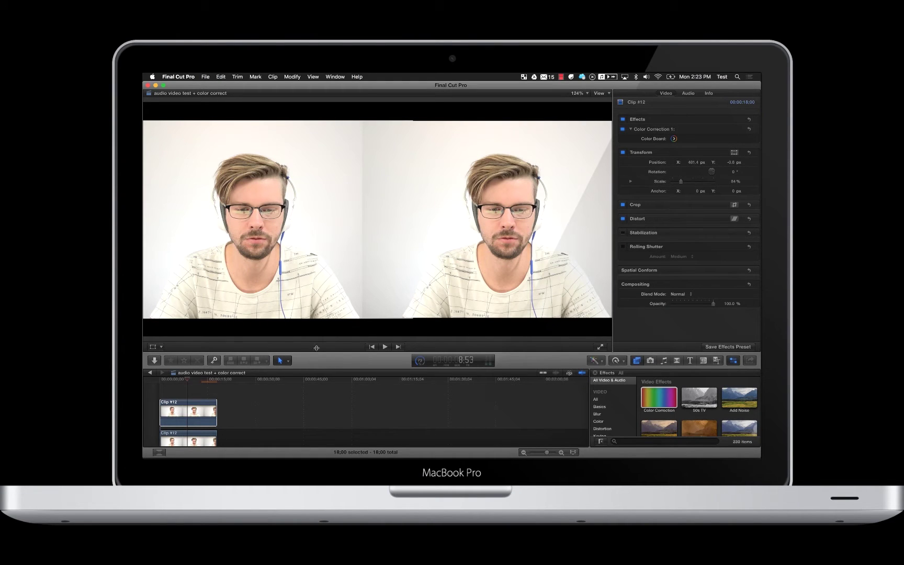
# Shrink the viewer to give the timeline more height, and select the upper copy of Clip #12
pyautogui.moveTo(315, 347); pyautogui.dragTo(316, 340)
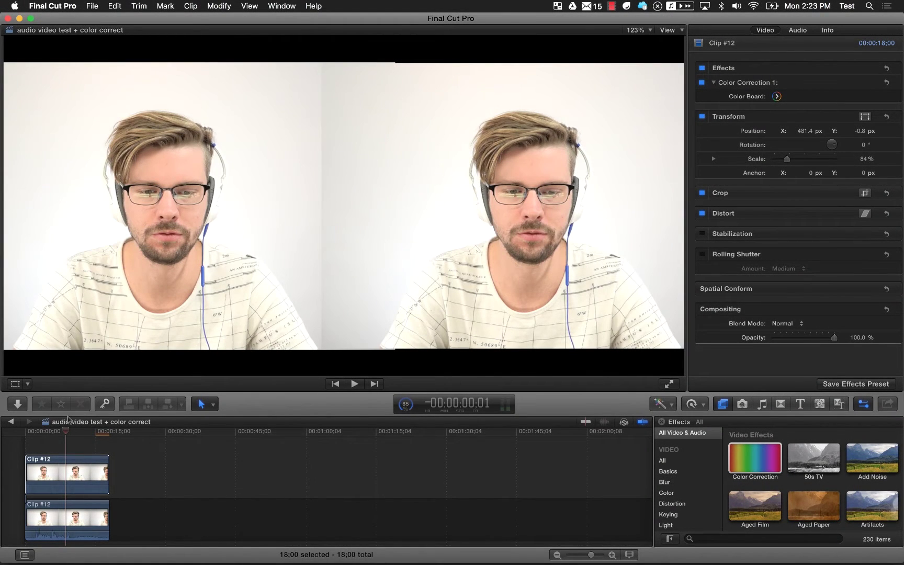
pyautogui.click(33, 433)
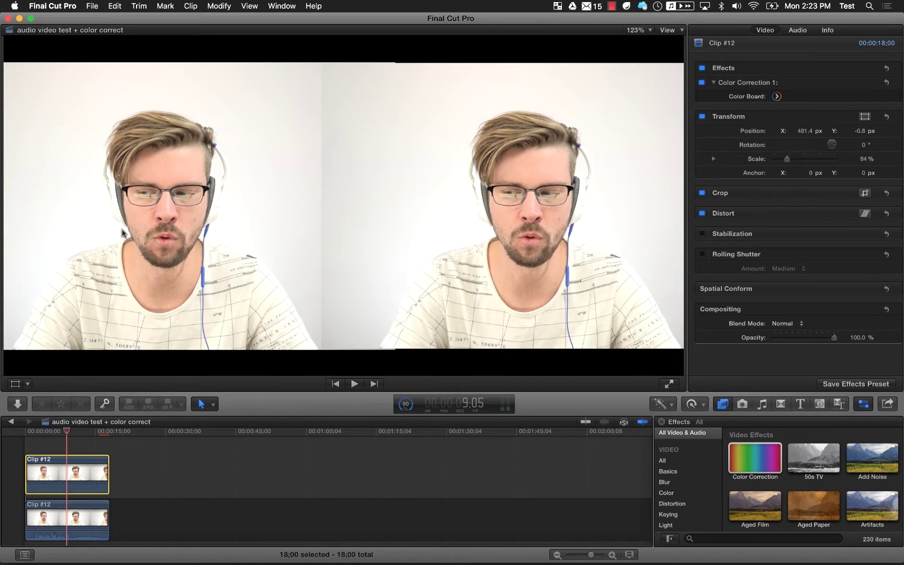
pyautogui.click(635, 30)
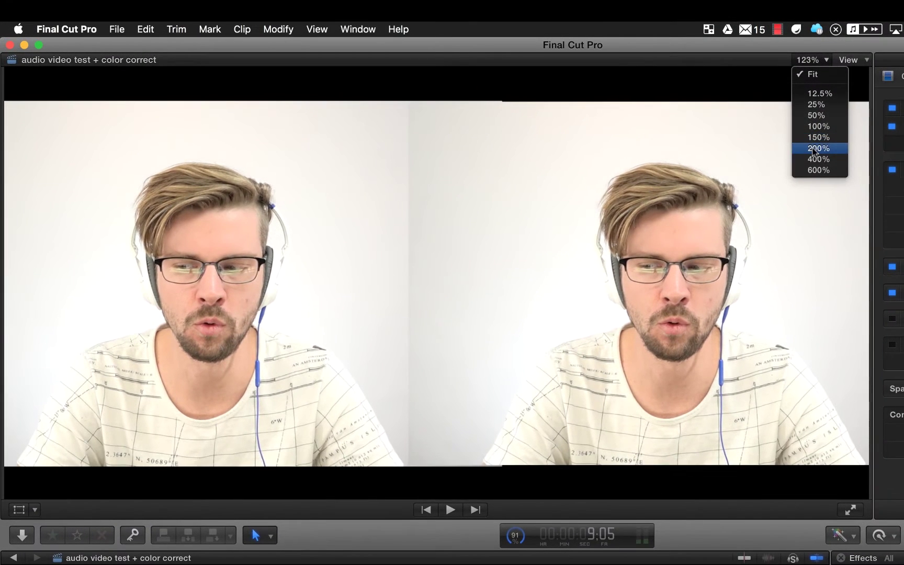
pyautogui.click(816, 148)
pyautogui.moveTo(843, 282); pyautogui.dragTo(867, 282)
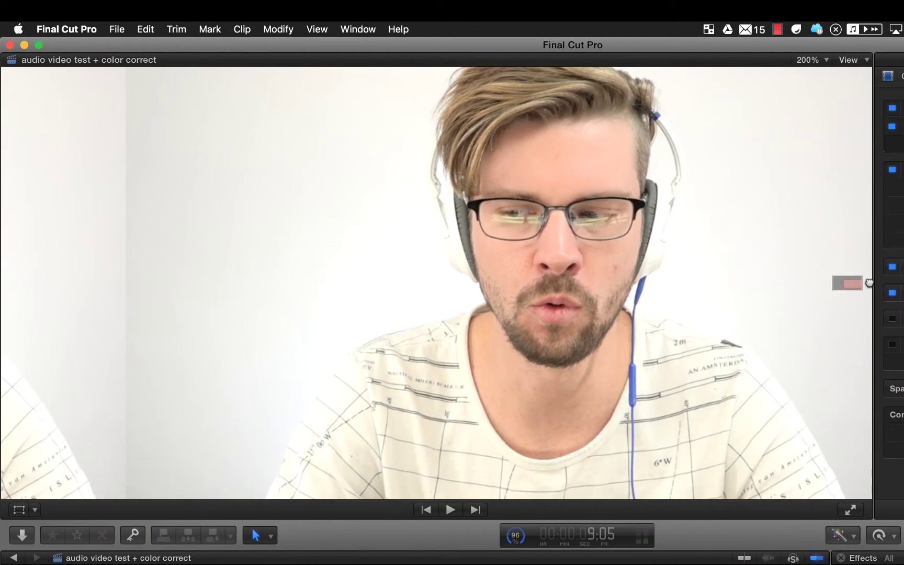
pyautogui.press('space')
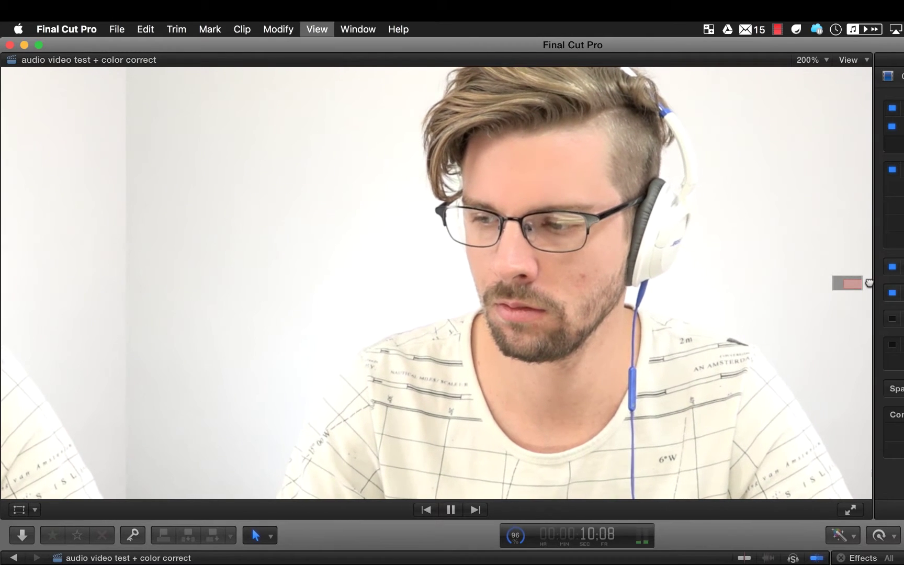
pyautogui.press('space')
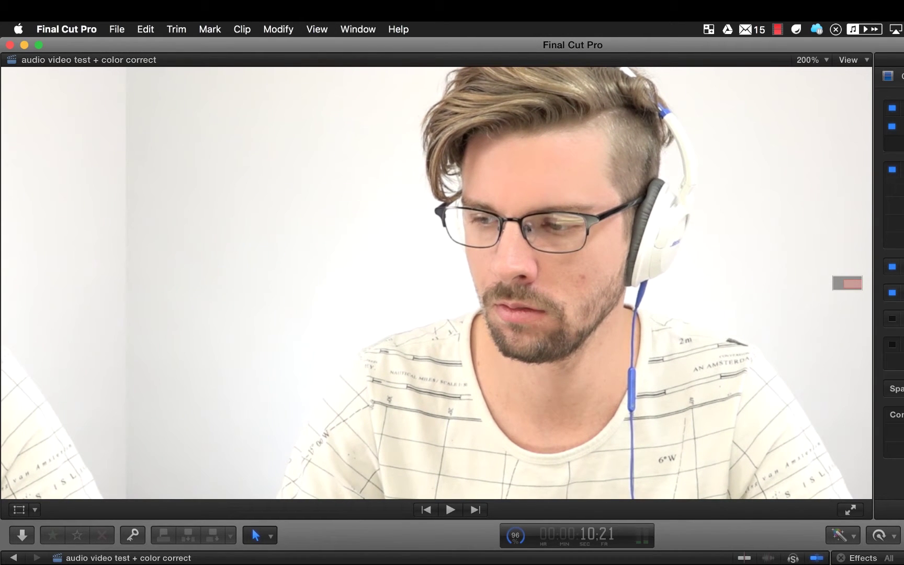
pyautogui.press('space')
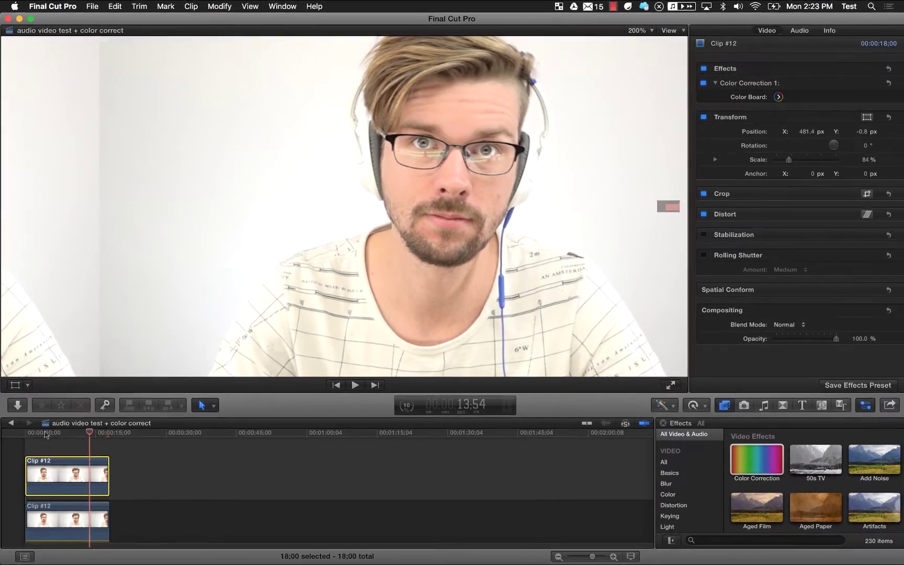
pyautogui.click(44, 432)
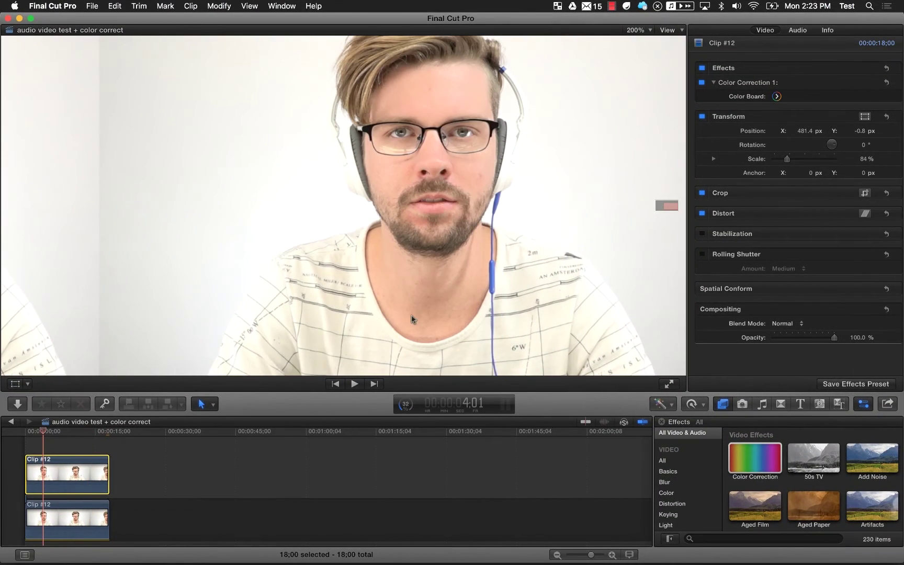
pyautogui.moveTo(668, 207); pyautogui.dragTo(668, 206)
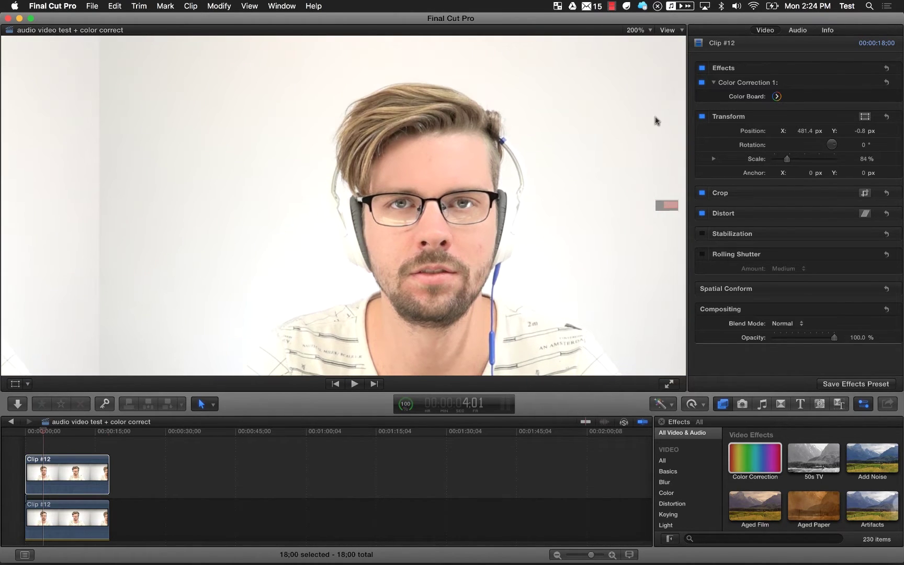
pyautogui.click(644, 31)
pyautogui.click(643, 41)
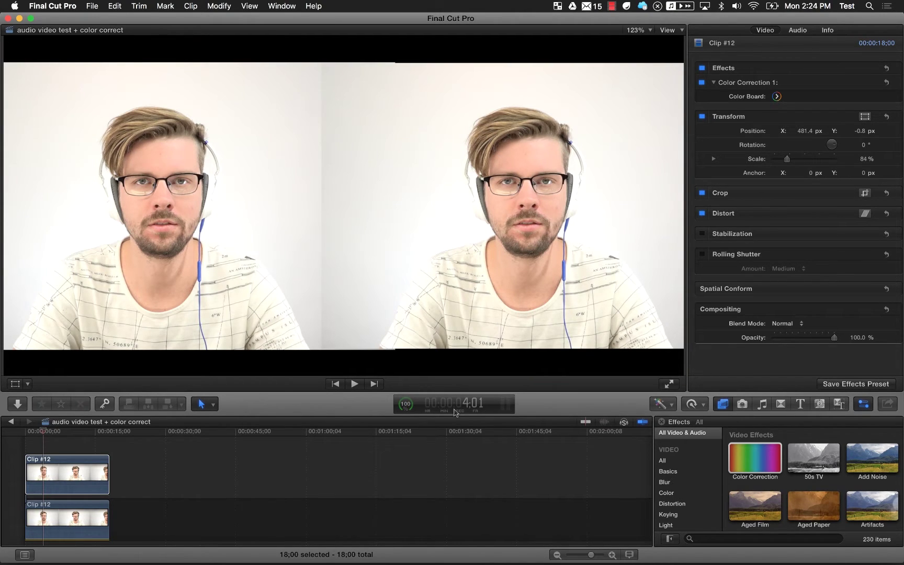
# Move the playhead to 5:03 and apply the Color Correction effect to Clip #12
pyautogui.click(63, 431)
pyautogui.moveTo(72, 432); pyautogui.dragTo(48, 435)
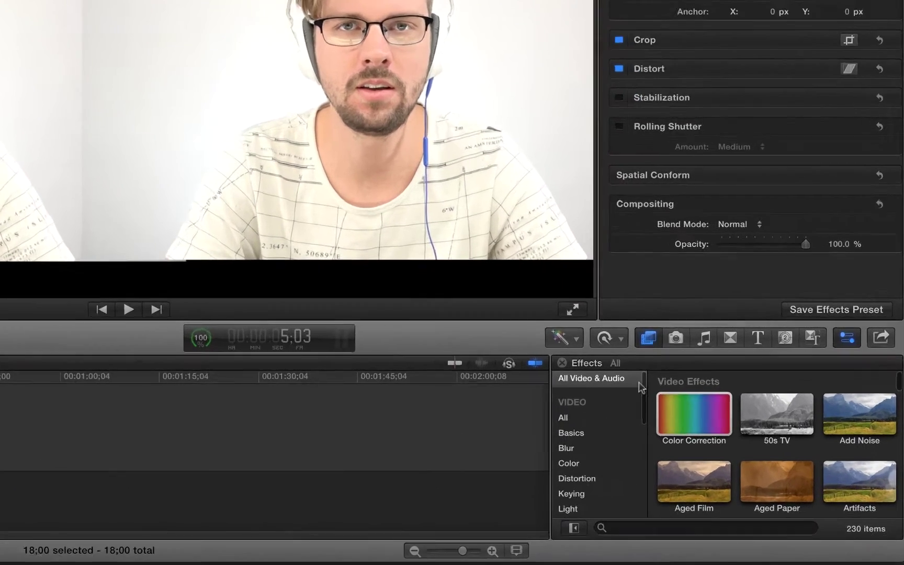
pyautogui.scroll(-2, 702, 475)
pyautogui.scroll(-3, 510, 391)
pyautogui.scroll(5, 510, 392)
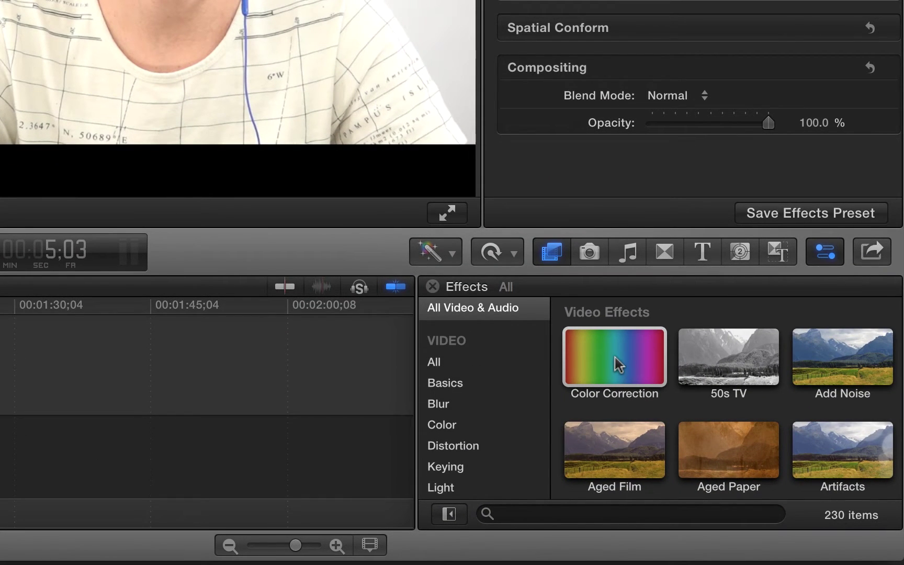
pyautogui.moveTo(619, 364); pyautogui.dragTo(0, 361)
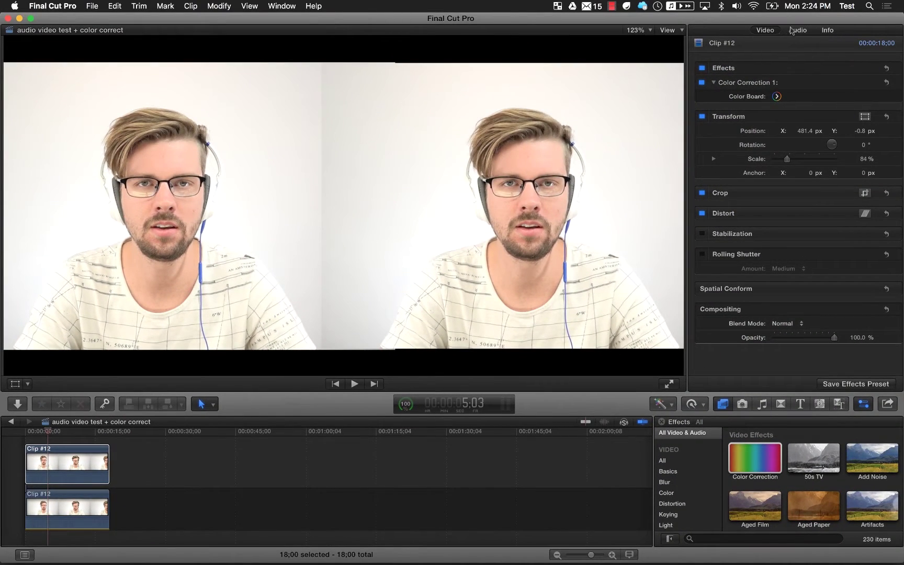
# Expand Color Correction 1 in the Video inspector and show its Color Board
pyautogui.click(792, 30)
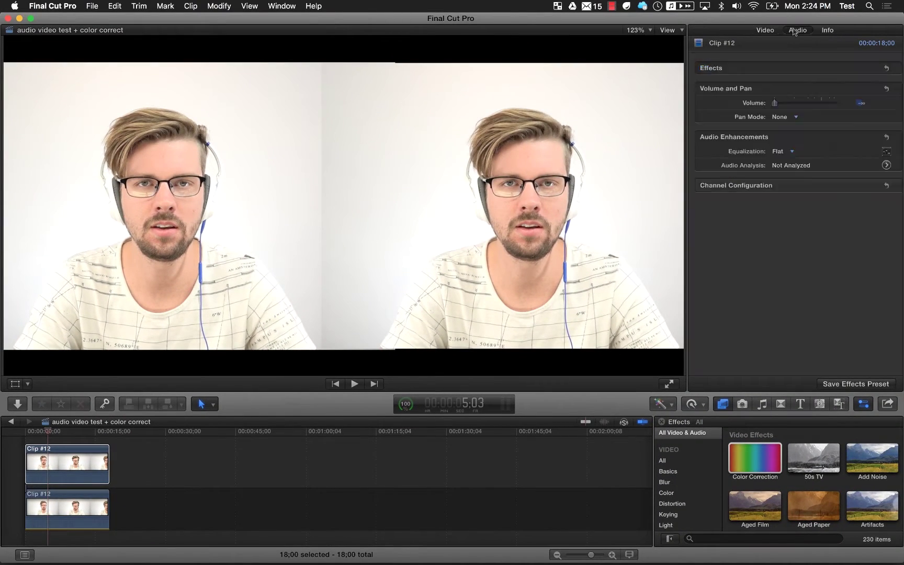
pyautogui.click(765, 30)
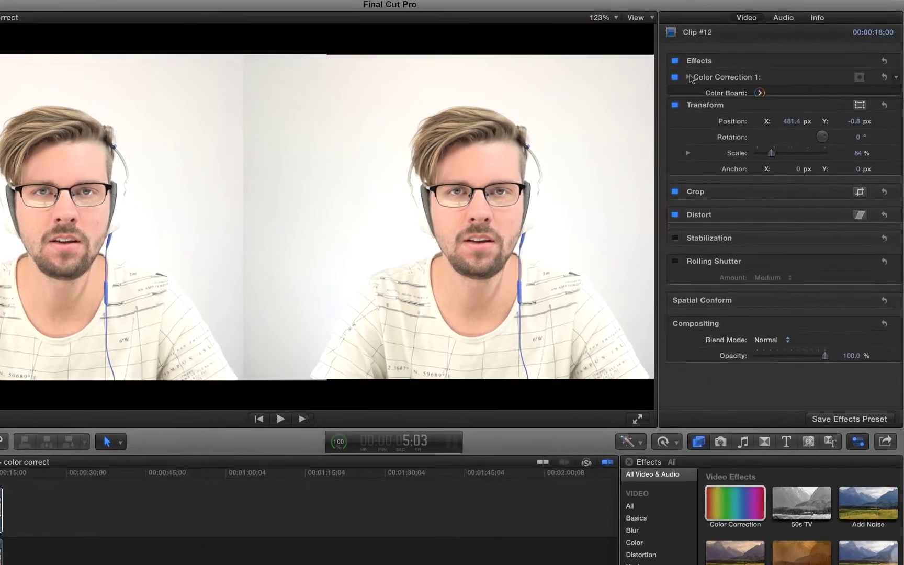
pyautogui.click(713, 83)
pyautogui.click(533, 43)
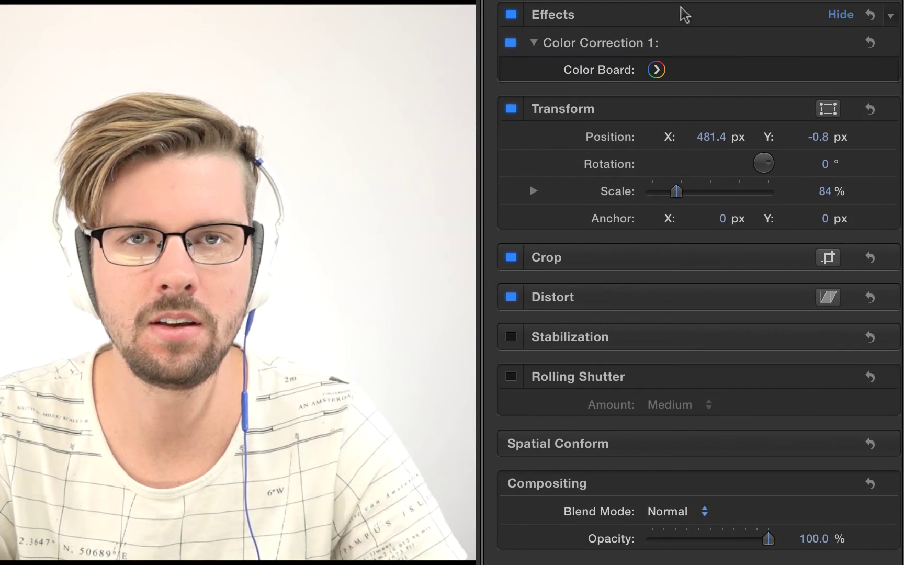
pyautogui.press('Tab')
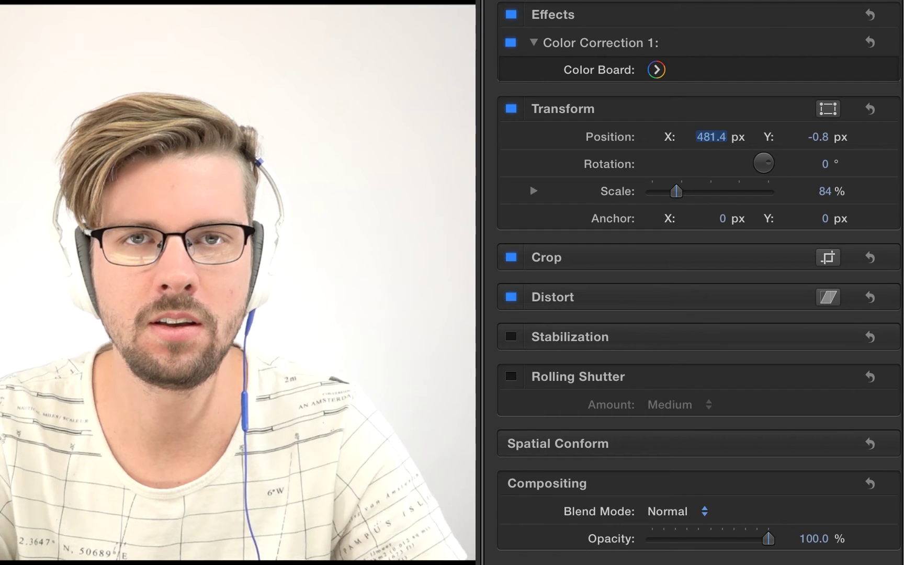
pyautogui.press('Return')
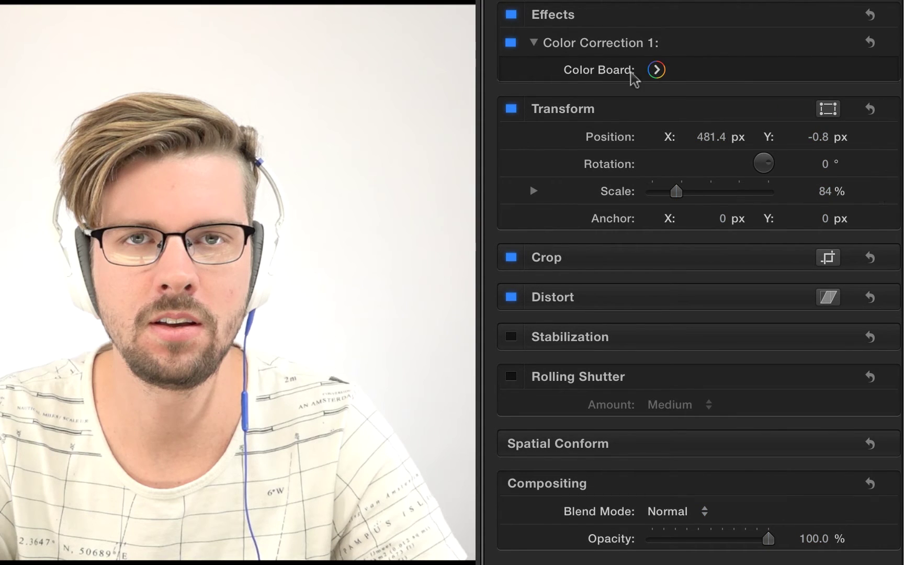
pyautogui.click(656, 70)
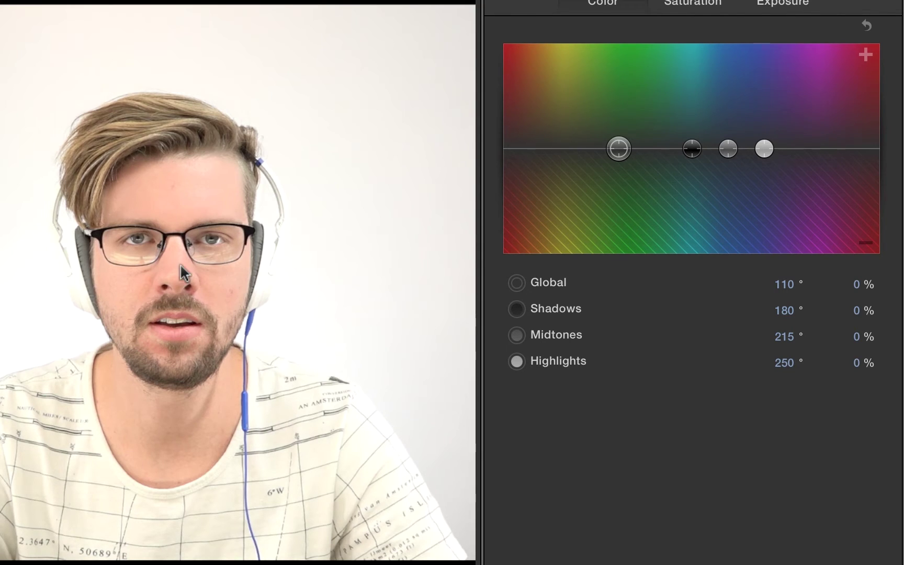
# Set the Global colour correction to 23° at -4%
pyautogui.click(618, 150)
pyautogui.moveTo(618, 151); pyautogui.dragTo(523, 150)
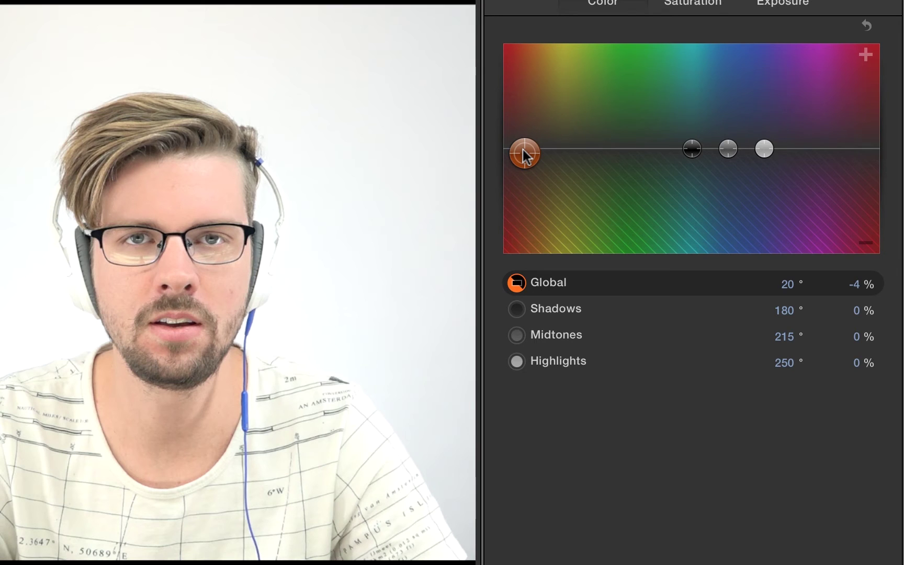
pyautogui.moveTo(522, 149); pyautogui.dragTo(526, 143)
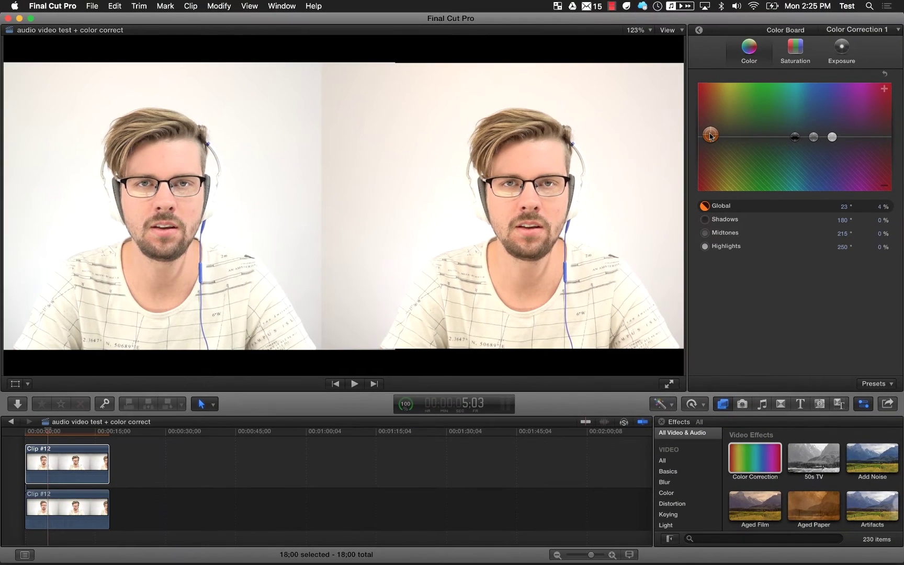
pyautogui.moveTo(709, 135); pyautogui.dragTo(710, 140)
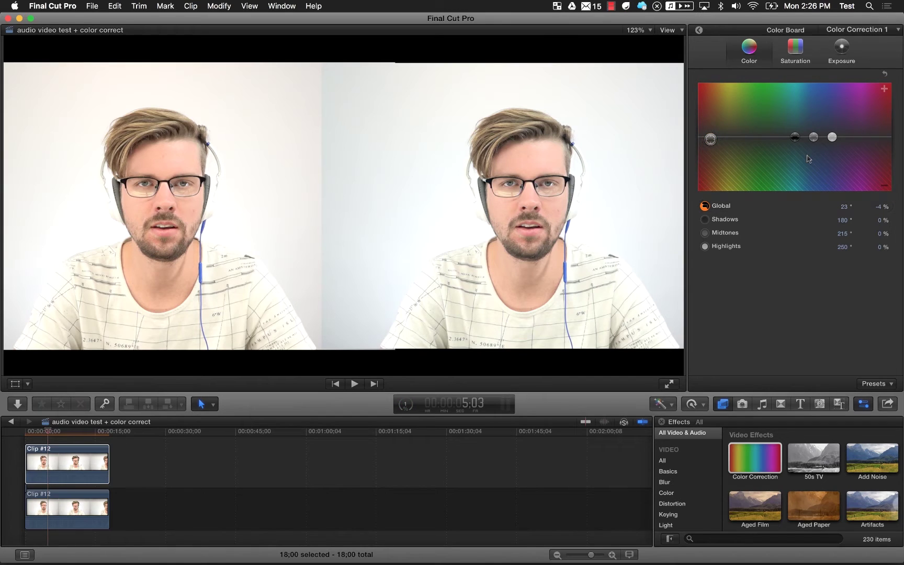
# Lower Global colour to -7%, then retint shadows to -6% and midtones to -12%
pyautogui.moveTo(711, 140); pyautogui.dragTo(711, 142)
pyautogui.moveTo(795, 141); pyautogui.dragTo(862, 141)
pyautogui.moveTo(797, 141); pyautogui.dragTo(732, 146)
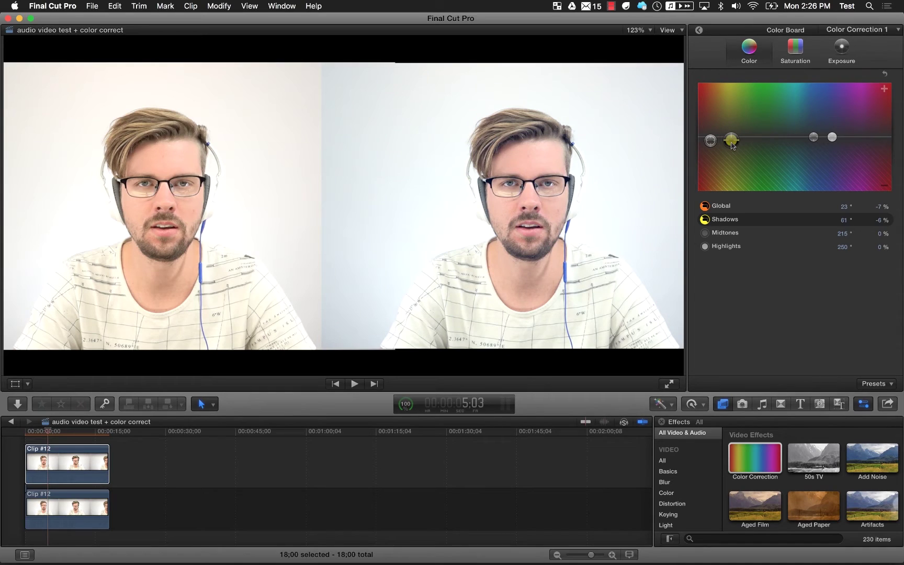
pyautogui.moveTo(818, 139)
pyautogui.mouseDown()
pyautogui.moveTo(803, 139)
pyautogui.moveTo(807, 145)
pyautogui.mouseUp()
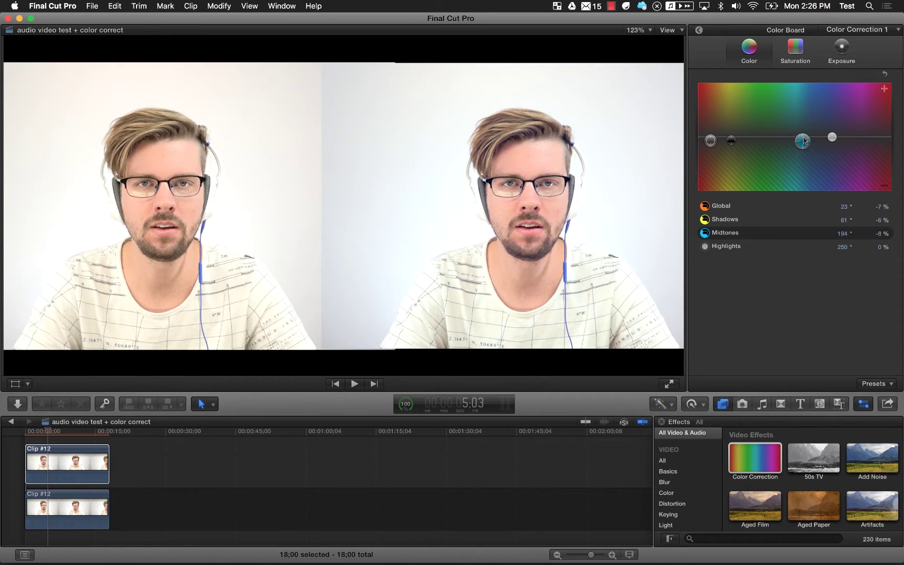
pyautogui.moveTo(804, 141); pyautogui.dragTo(714, 140)
pyautogui.moveTo(708, 134)
pyautogui.mouseDown()
pyautogui.moveTo(803, 139)
pyautogui.moveTo(794, 140)
pyautogui.moveTo(801, 148)
pyautogui.moveTo(845, 134)
pyautogui.moveTo(846, 145)
pyautogui.moveTo(833, 135)
pyautogui.moveTo(840, 127)
pyautogui.moveTo(885, 143)
pyautogui.moveTo(698, 139)
pyautogui.mouseUp()
# Reduce shadow and highlight saturation, raise midtone saturation slightly, then show the Exposure controls
pyautogui.click(802, 53)
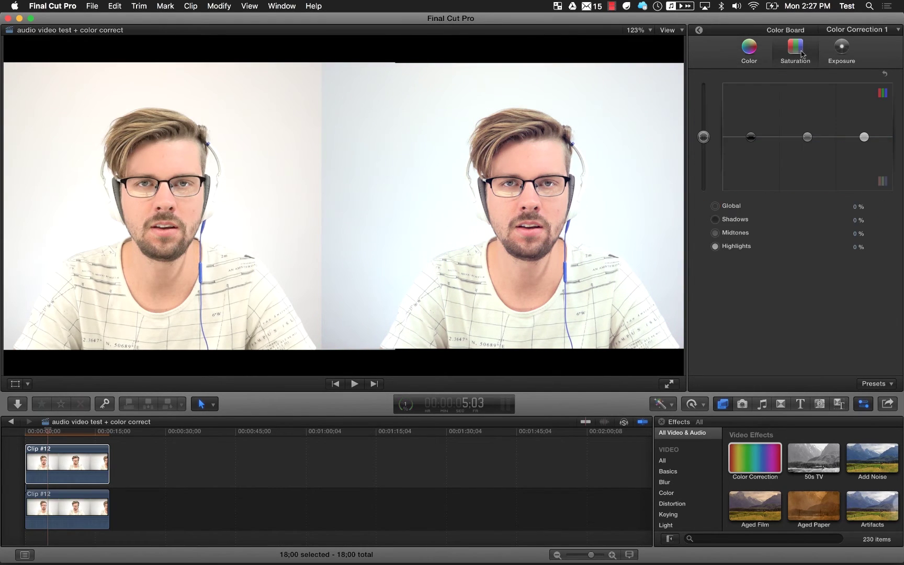
pyautogui.moveTo(864, 138)
pyautogui.mouseDown()
pyautogui.moveTo(863, 162)
pyautogui.moveTo(864, 125)
pyautogui.moveTo(864, 146)
pyautogui.moveTo(863, 139)
pyautogui.mouseUp()
pyautogui.moveTo(809, 140); pyautogui.dragTo(806, 137)
pyautogui.moveTo(751, 137)
pyautogui.mouseDown()
pyautogui.moveTo(751, 145)
pyautogui.moveTo(751, 126)
pyautogui.moveTo(751, 137)
pyautogui.mouseUp()
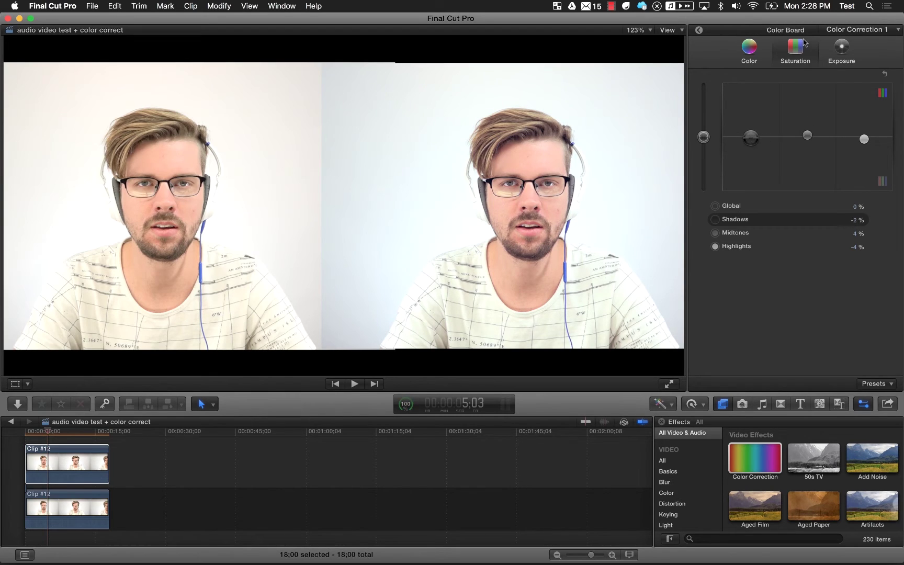
pyautogui.click(855, 45)
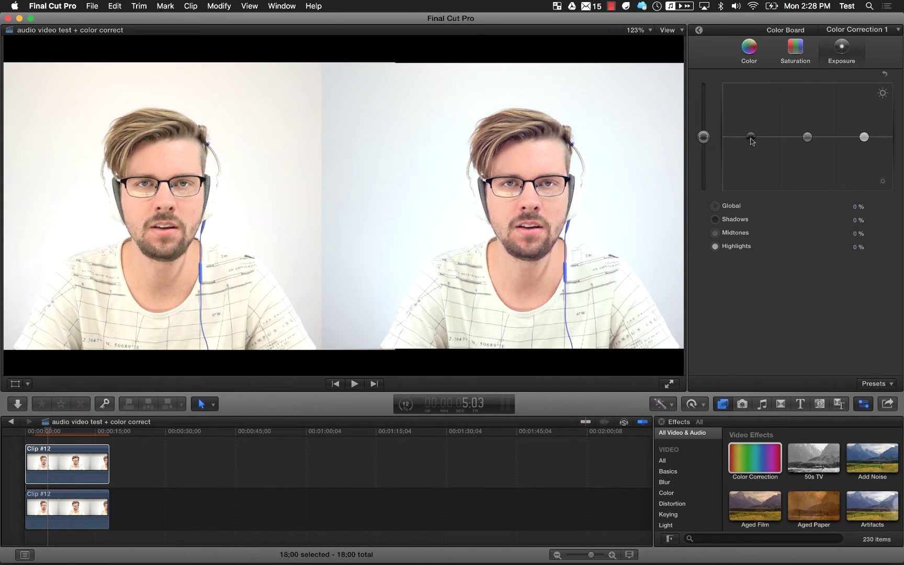
# Darken exposure to highlights -6%, midtones -9% and shadows -6%
pyautogui.moveTo(864, 137); pyautogui.dragTo(865, 140)
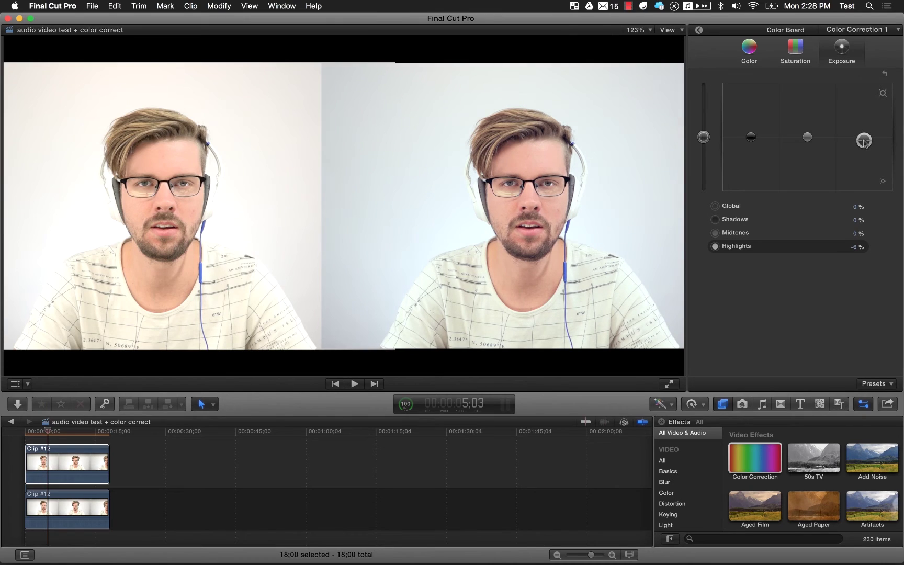
pyautogui.click(807, 137)
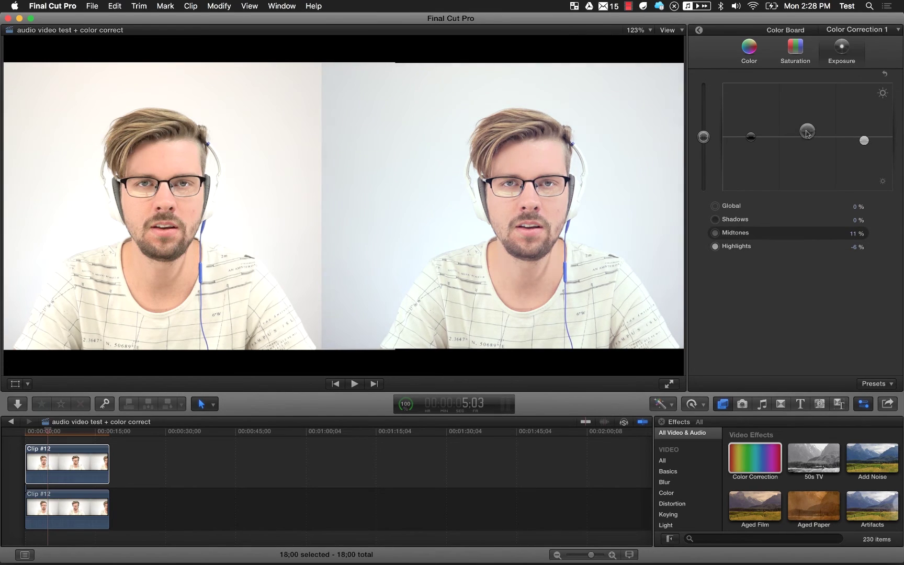
pyautogui.moveTo(806, 136); pyautogui.dragTo(806, 143)
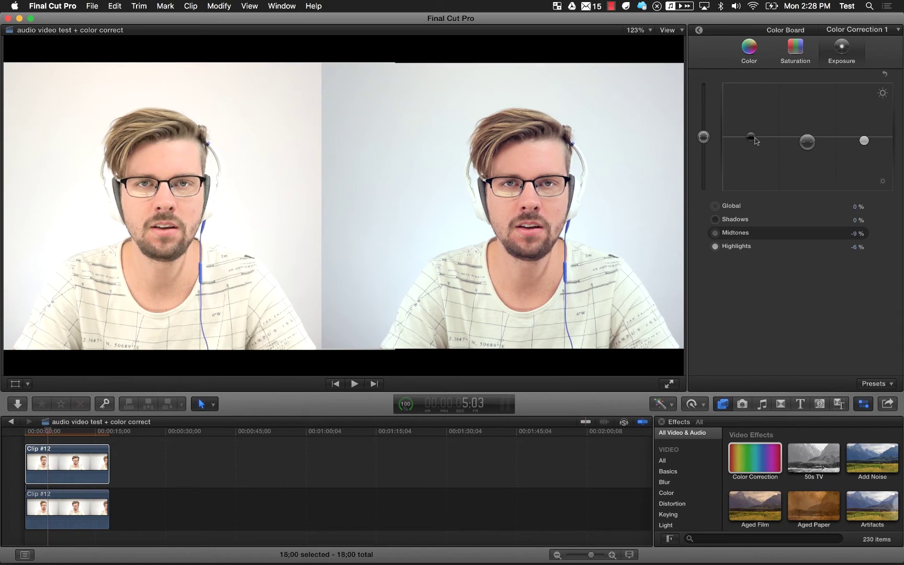
pyautogui.moveTo(751, 137); pyautogui.dragTo(751, 138)
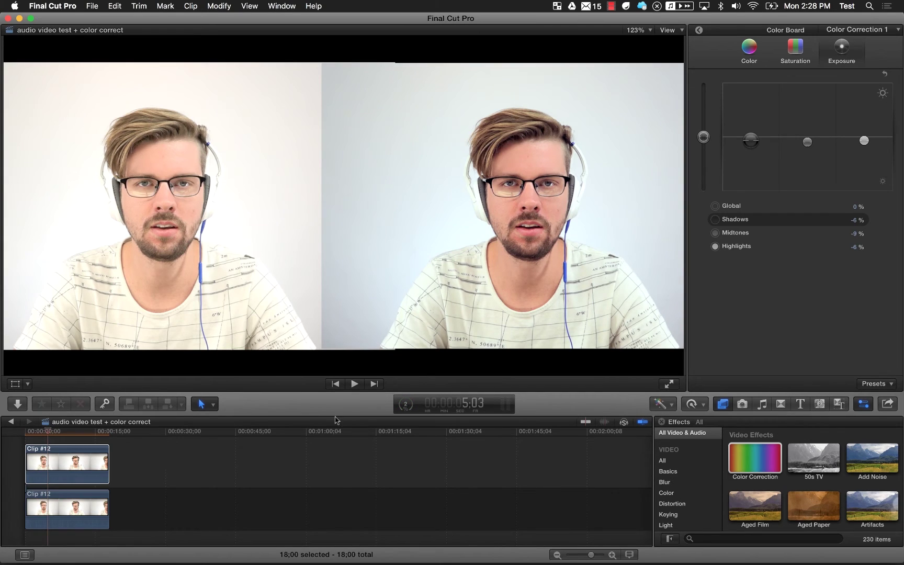
# Check the Background Tasks window for the individual rendering jobs
pyautogui.click(406, 406)
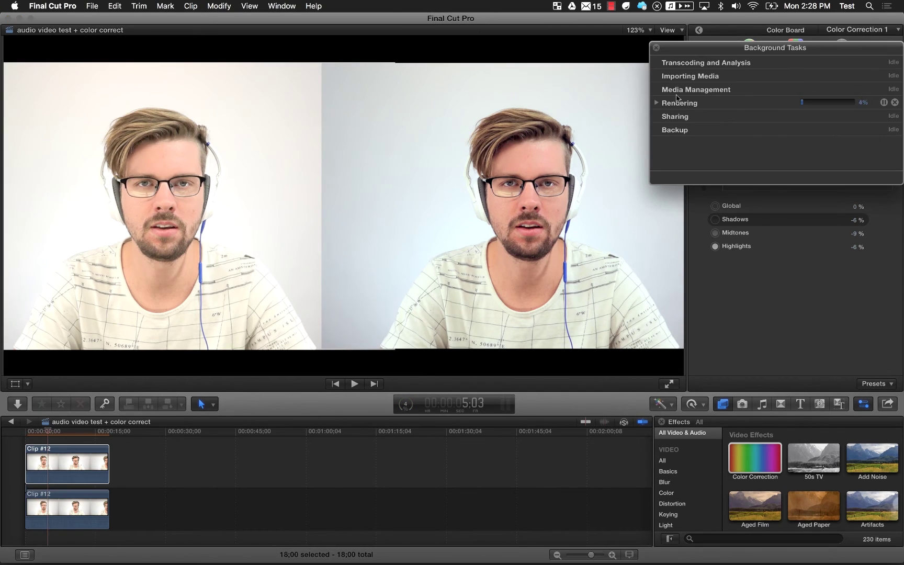
pyautogui.click(657, 103)
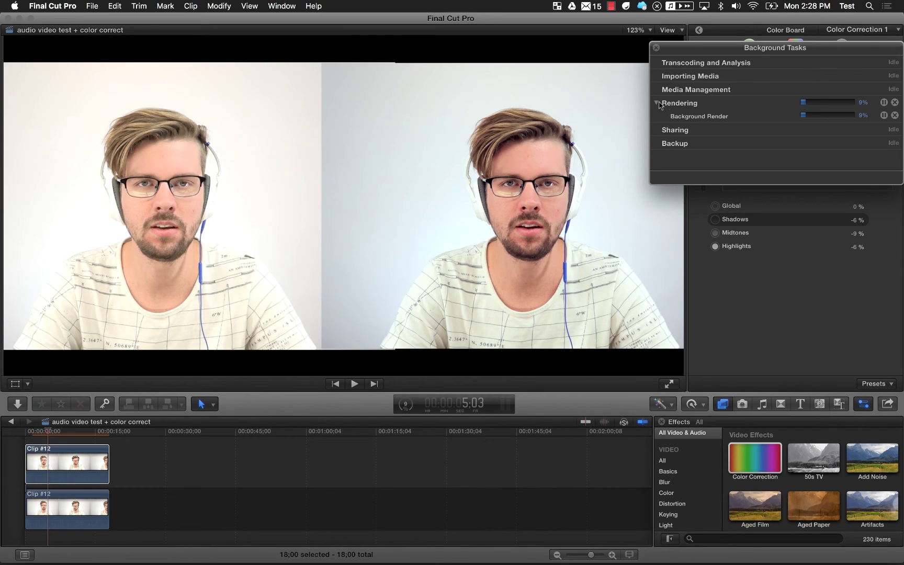
pyautogui.click(611, 8)
pyautogui.click(636, 30)
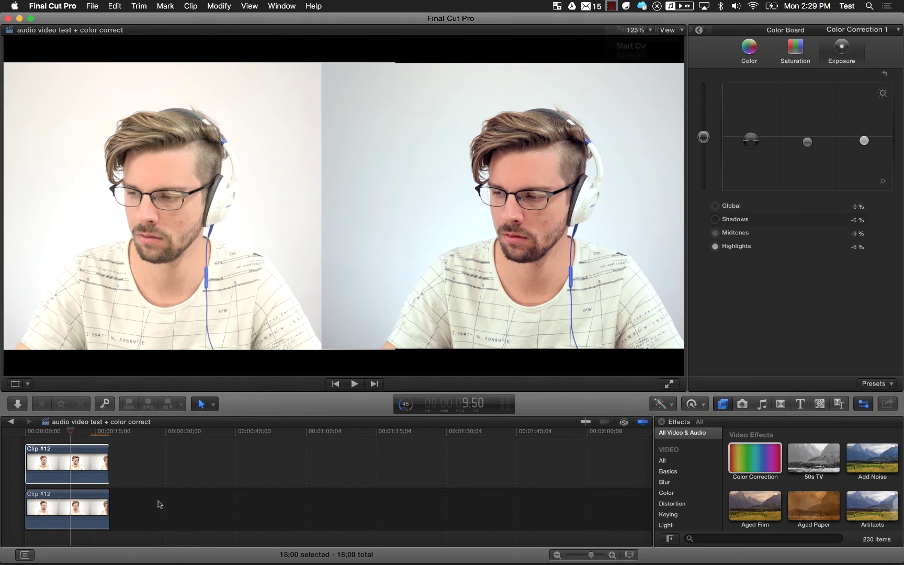
# Play both clips from near the start and magnify the viewer to 200%
pyautogui.click(41, 433)
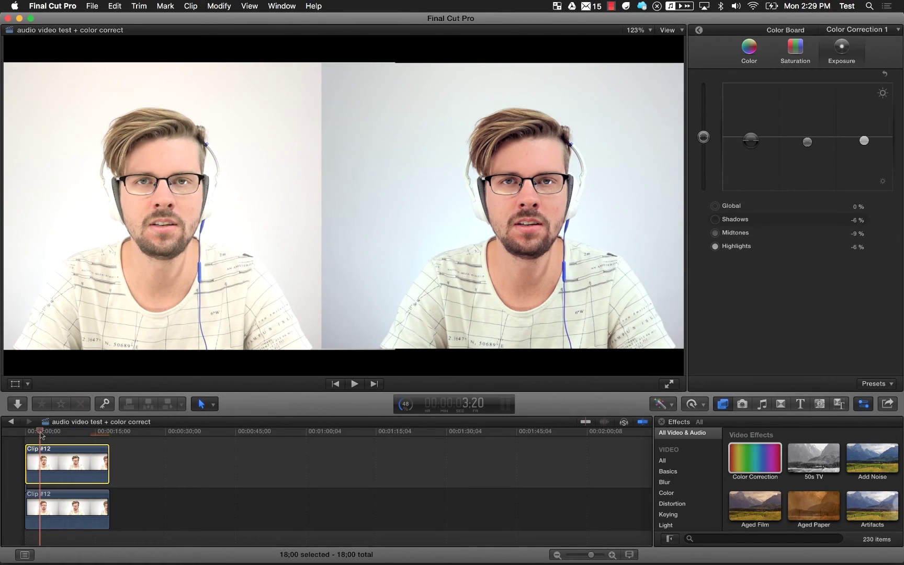
pyautogui.press('space')
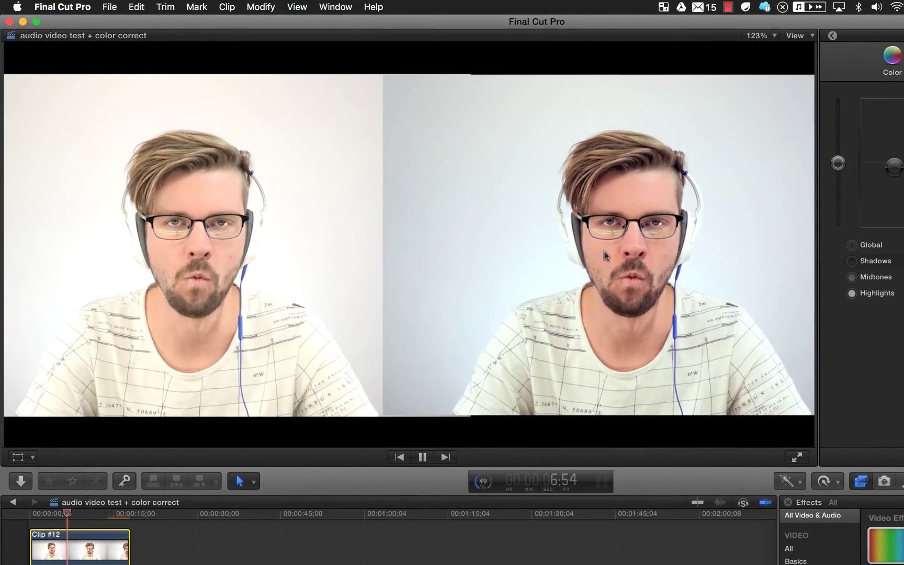
pyautogui.click(758, 35)
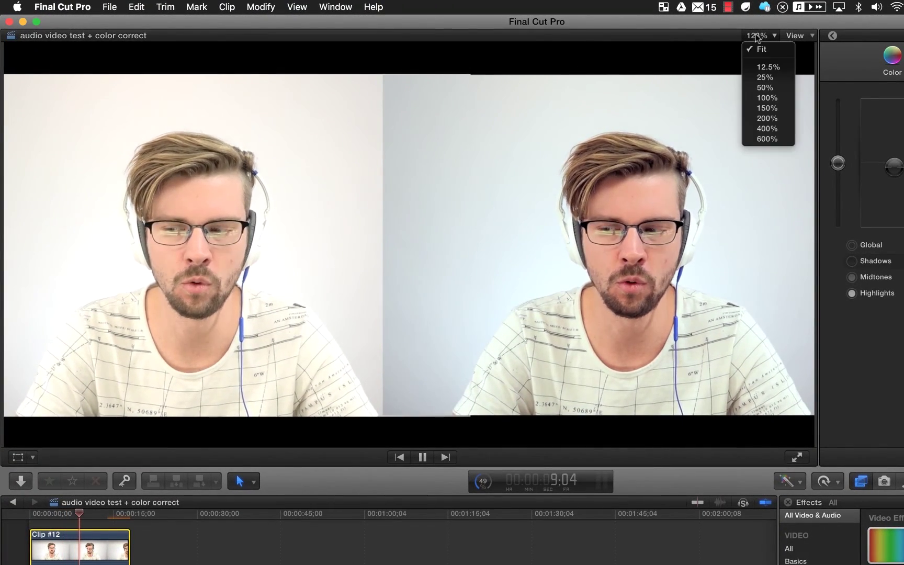
pyautogui.click(767, 118)
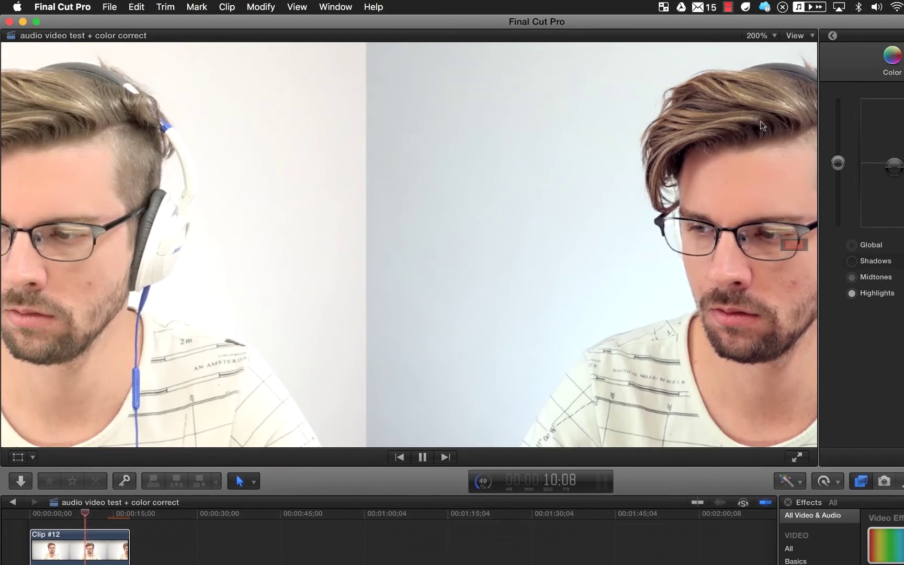
pyautogui.press('space')
pyautogui.moveTo(794, 241)
pyautogui.mouseDown()
pyautogui.moveTo(800, 246)
pyautogui.moveTo(788, 245)
pyautogui.mouseUp()
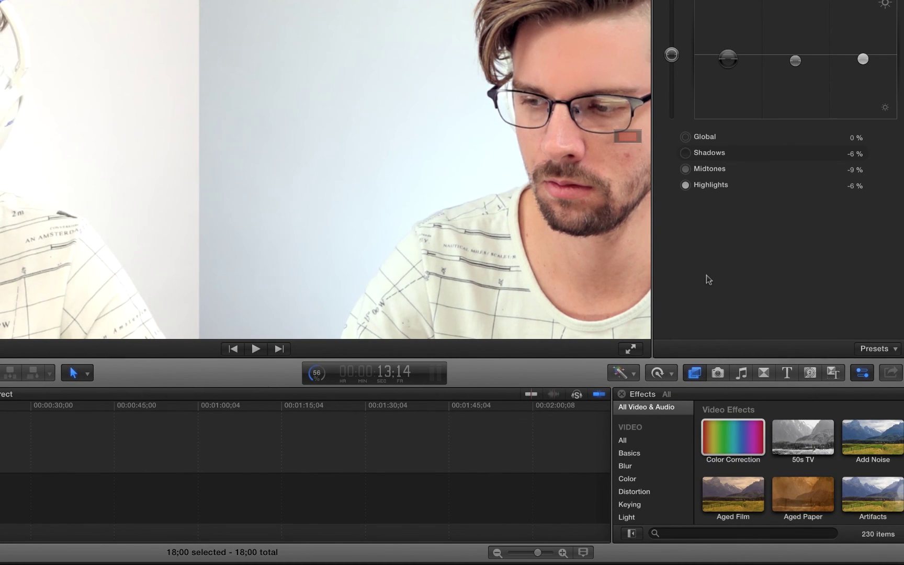
# Save the Color Board settings as the preset 'HighKey Studio 60FPS F4.8 - All'
pyautogui.click(866, 349)
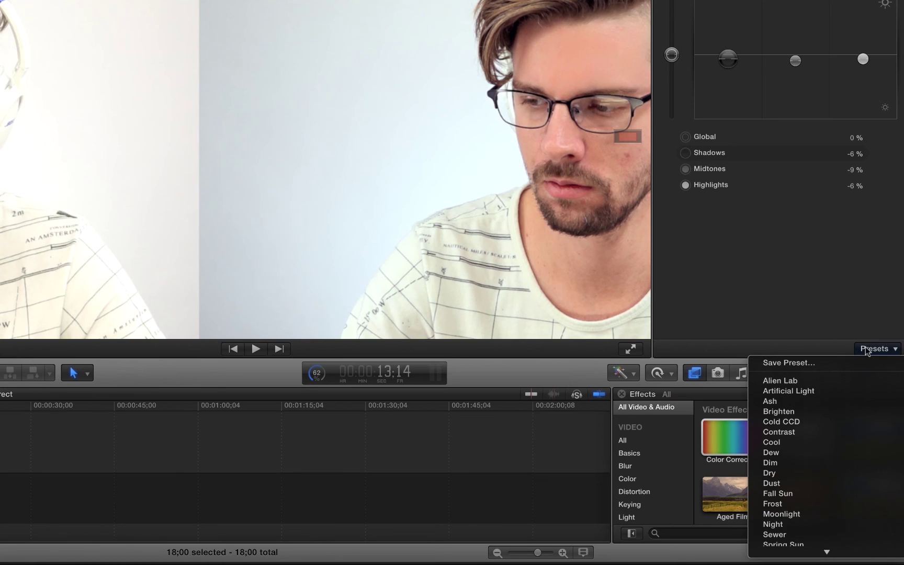
pyautogui.click(813, 367)
pyautogui.write('H')
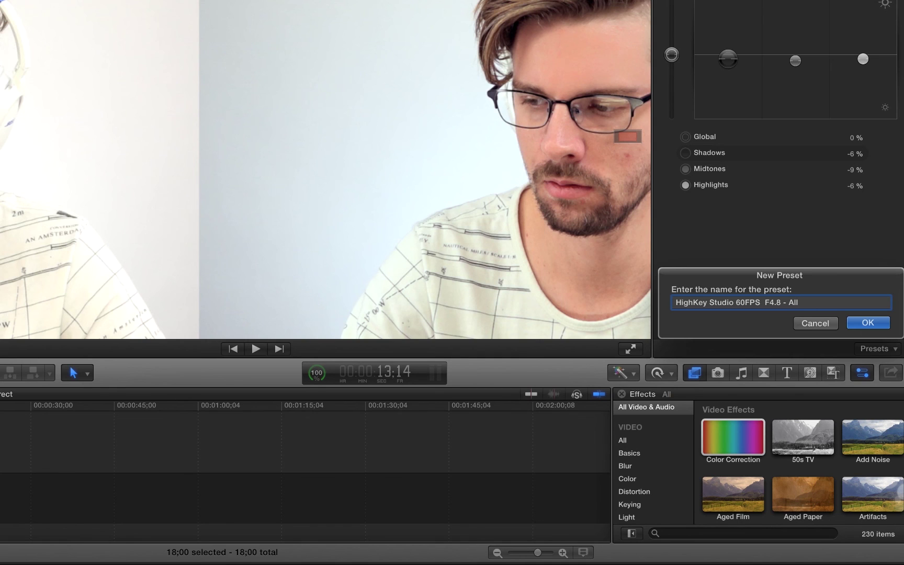
pyautogui.press('Return')
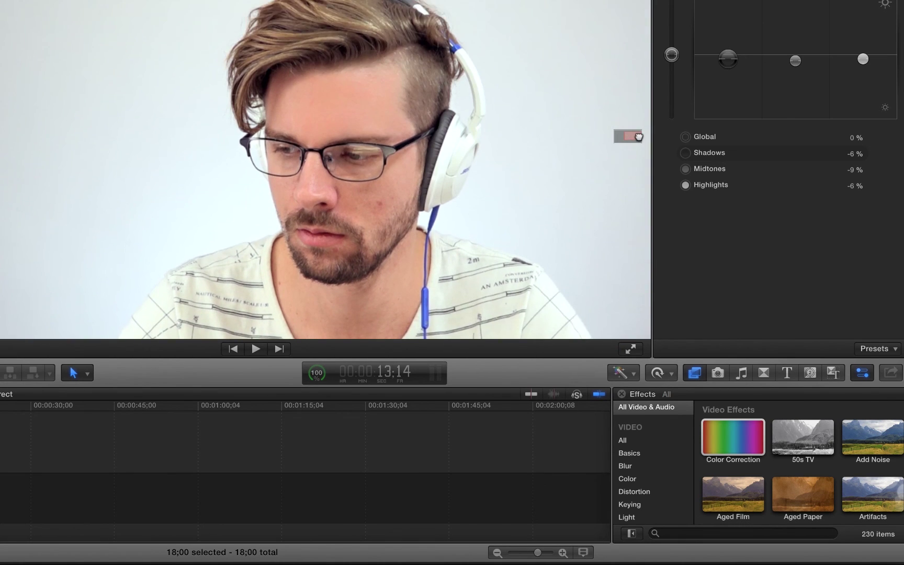
# Pan to the original clip, scrub to about 9 seconds, and set the viewer zoom to Fit
pyautogui.moveTo(616, 136); pyautogui.dragTo(634, 136)
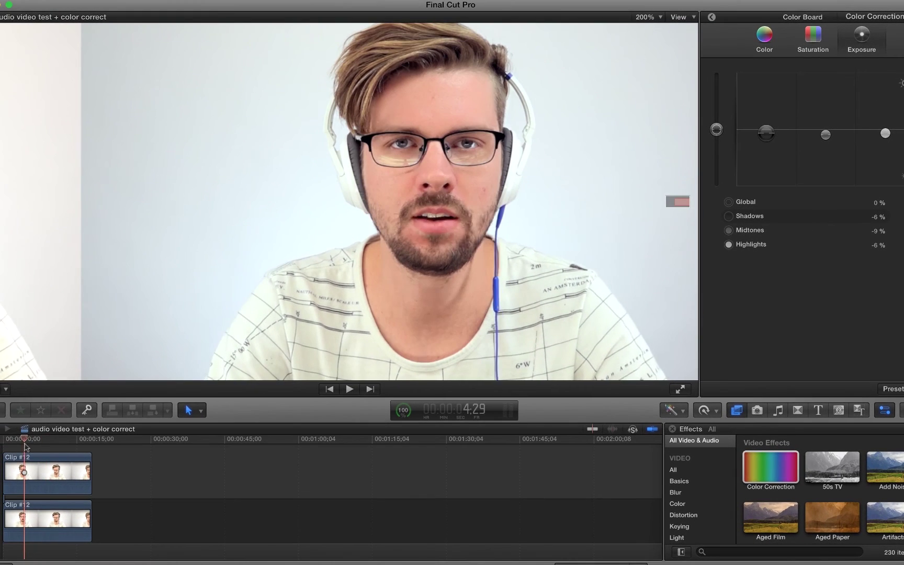
pyautogui.moveTo(25, 445); pyautogui.dragTo(52, 448)
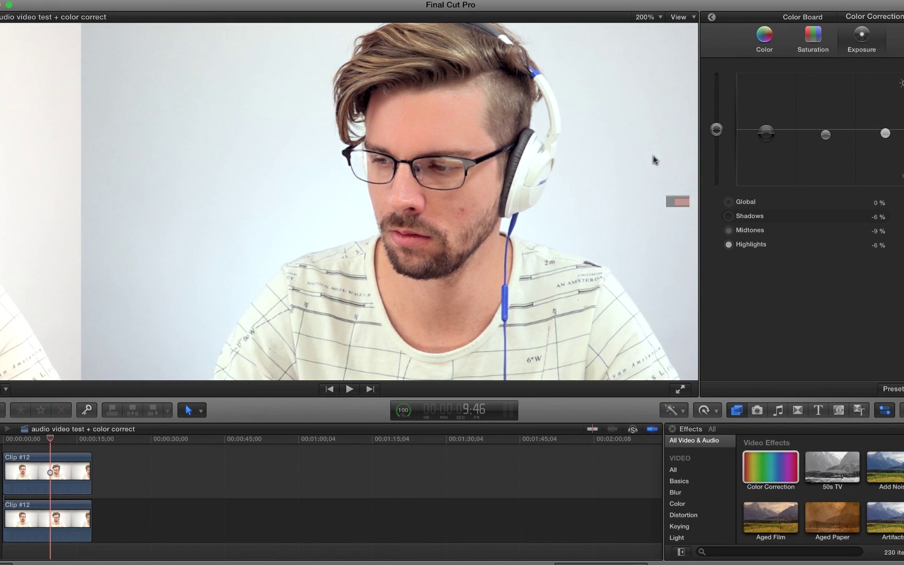
pyautogui.click(647, 17)
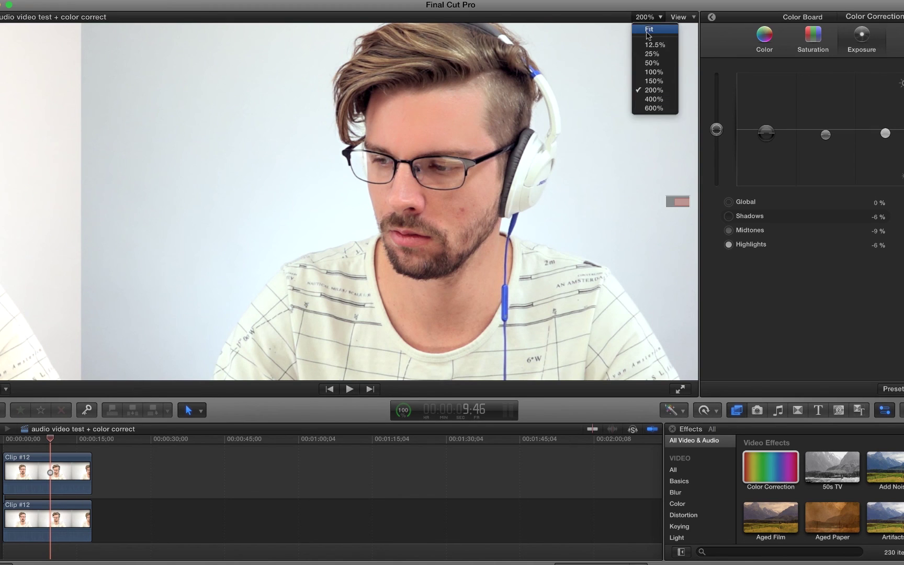
pyautogui.click(647, 33)
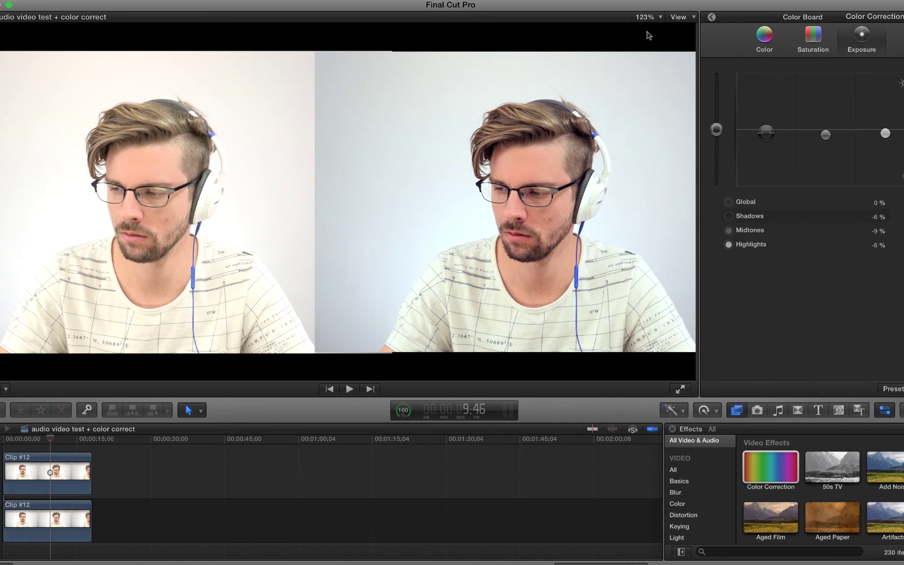